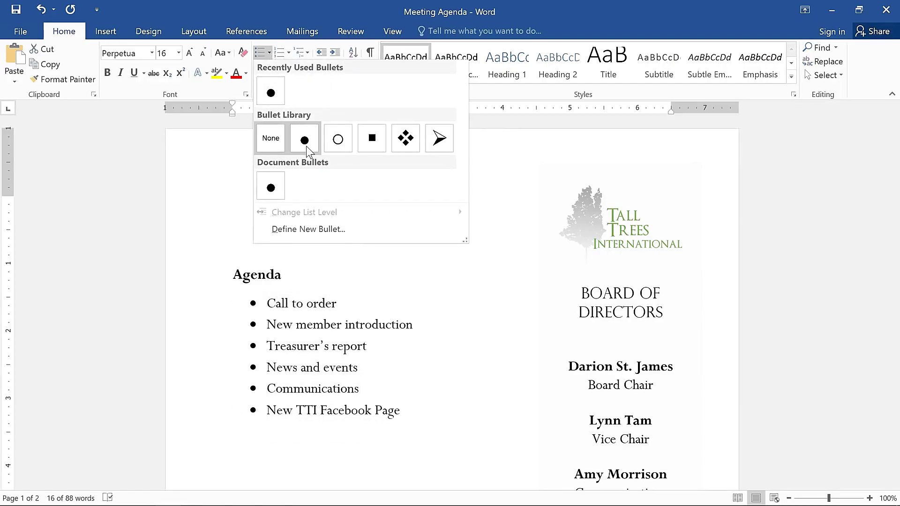
# Apply the four-diamond bullet style to the Agenda list and add "Community Service" as a new item at its end
pyautogui.click(394, 149)
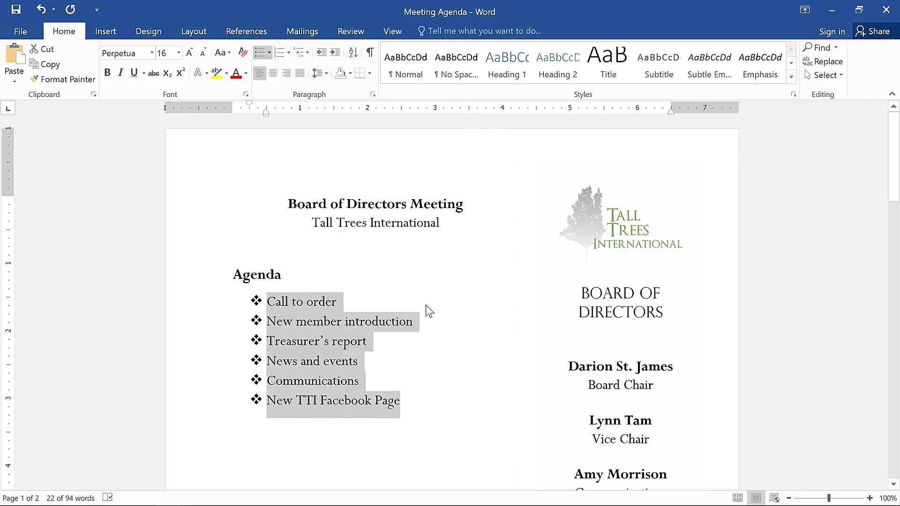
pyautogui.click(426, 409)
pyautogui.press('Return')
pyautogui.press('BackSpace')
pyautogui.write('Co')
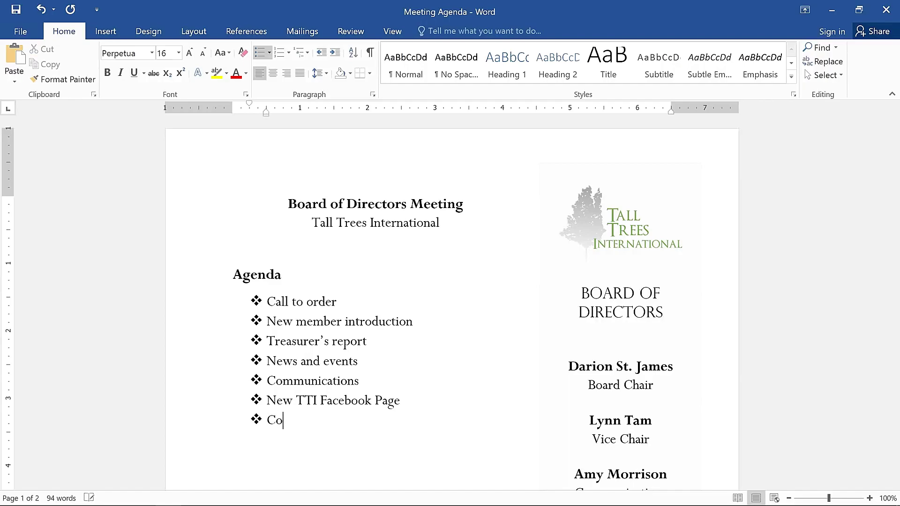
pyautogui.write('mmunity Service')
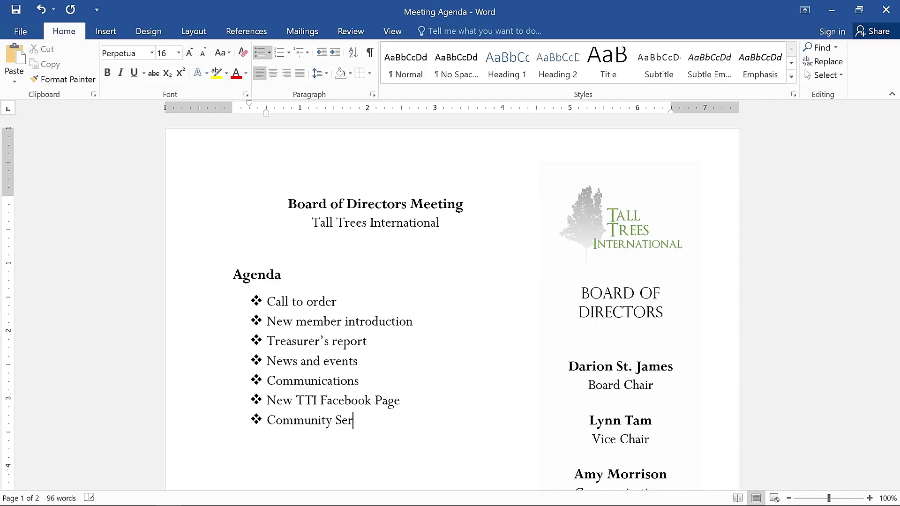
# Add the items "Fundraising", "Chair's Report" and "Adjournment" after "Community Service" in the Agenda list
pyautogui.press('Return')
pyautogui.write('Fundraising')
pyautogui.press('Return')
pyautogui.write("Chair's Report")
pyautogui.press('Return')
pyautogui.write('Adjournment')
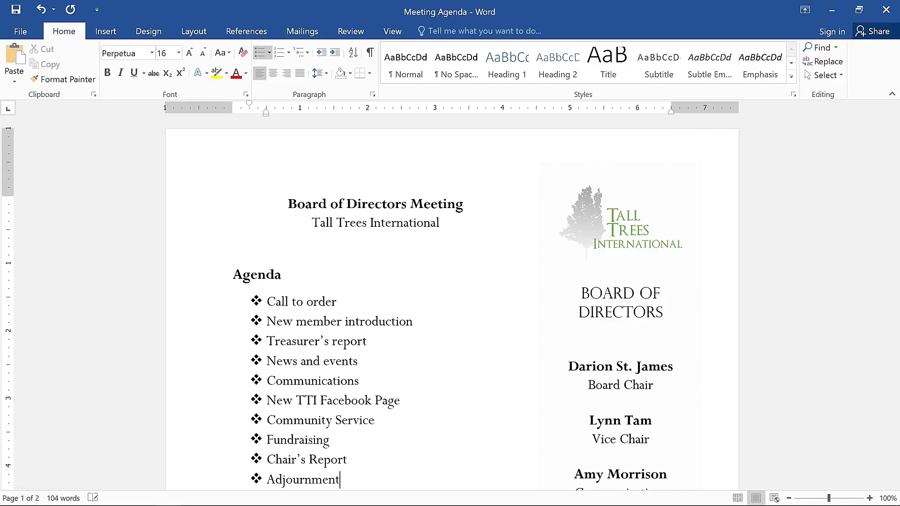
# End the bulleted list and add the plain line "Additional Notes:" below it
pyautogui.press('Return')
pyautogui.press('Return')
pyautogui.write('Additional Notes:')
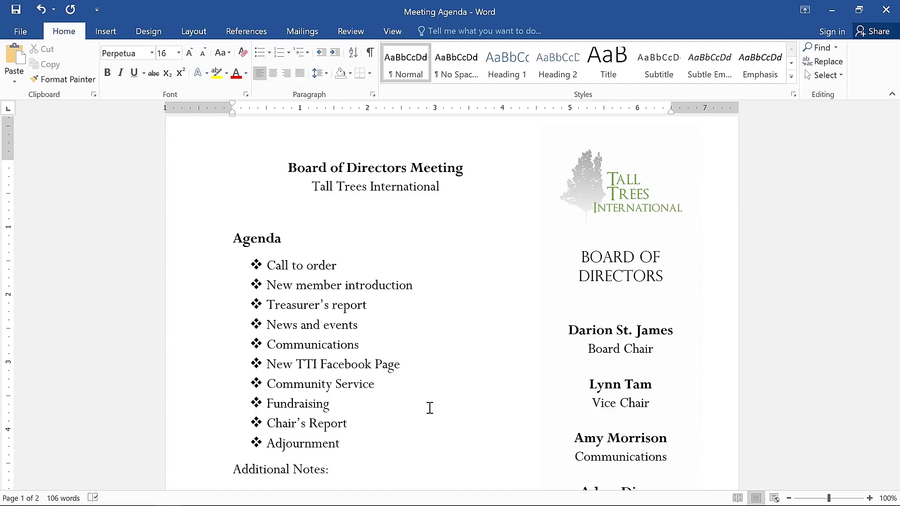
# Number all the task lines under "Farewell dinner preparation" on page 2 in the 1) 2) 3) format
pyautogui.scroll(-8, 362, 468)
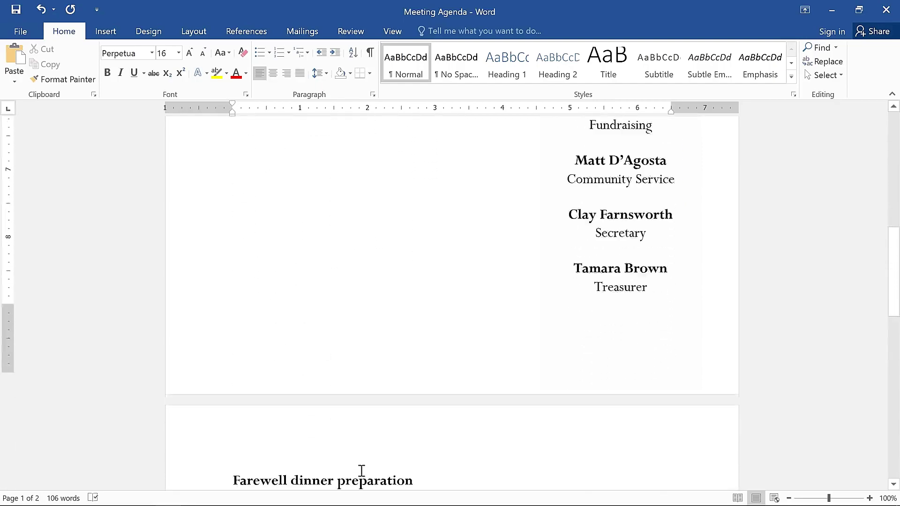
pyautogui.scroll(-8, 362, 470)
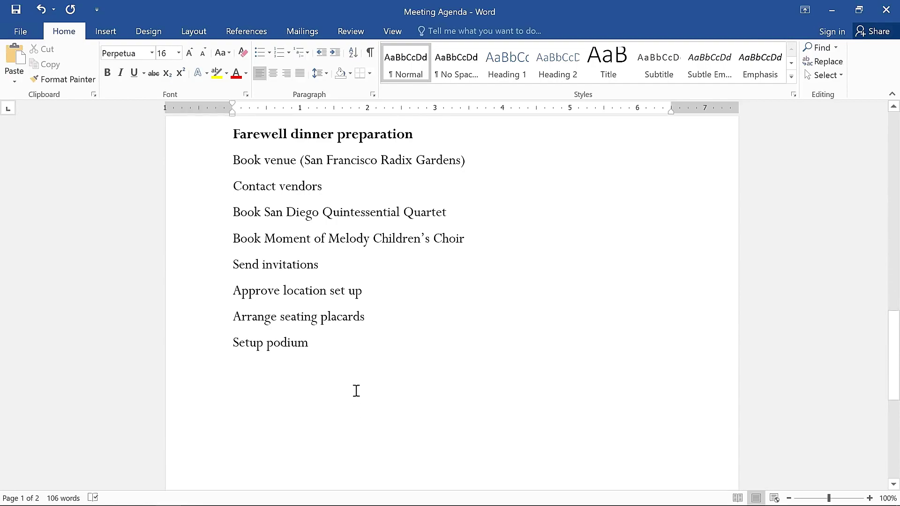
pyautogui.click(334, 348)
pyautogui.moveTo(312, 342); pyautogui.dragTo(212, 167)
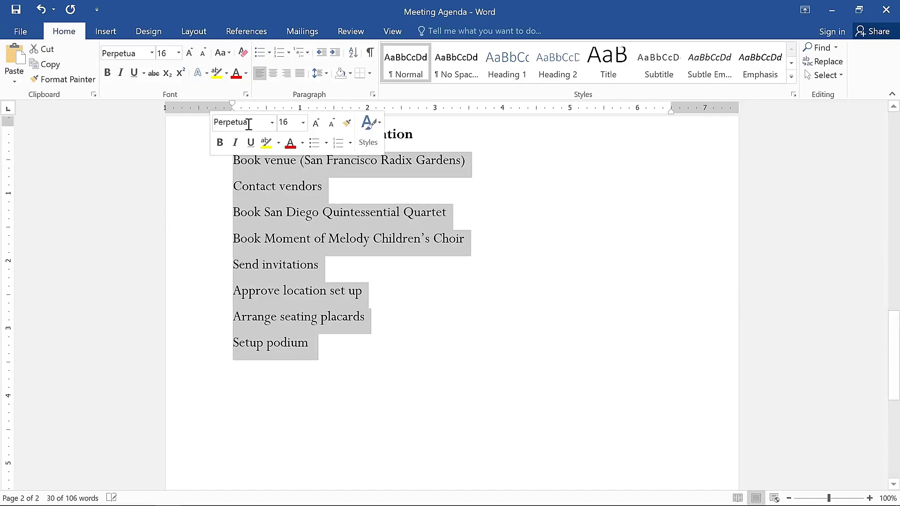
pyautogui.click(288, 52)
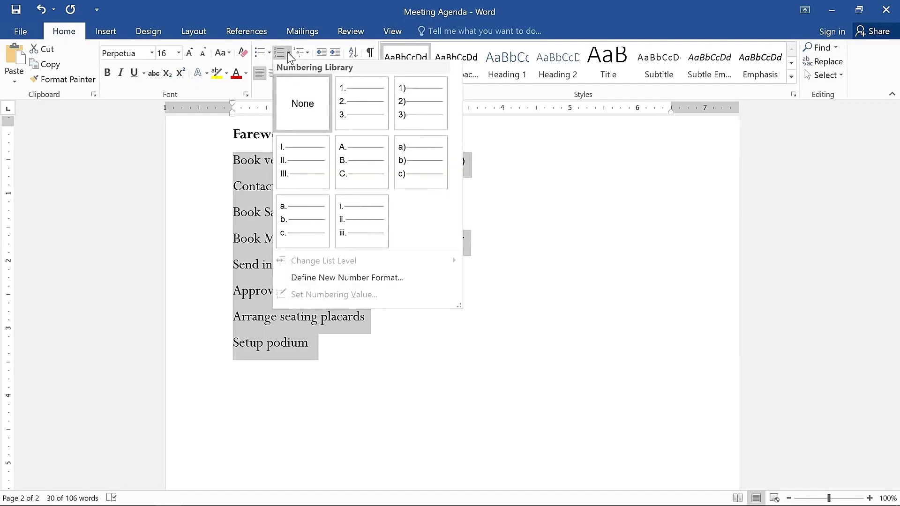
pyautogui.click(408, 100)
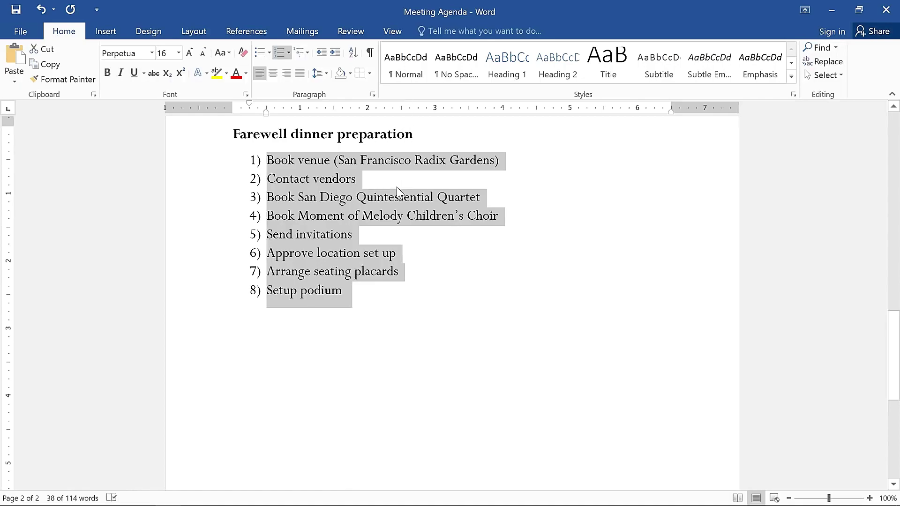
# Insert the bold, unnumbered heading "Day of the dinner" between "Send invitations" and "Approve location set up"
pyautogui.click(361, 233)
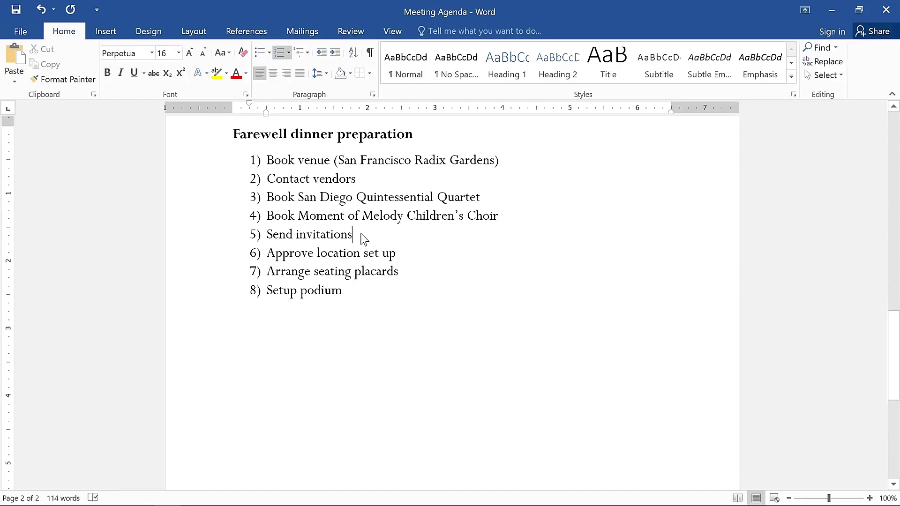
pyautogui.press('Return')
pyautogui.press('Return')
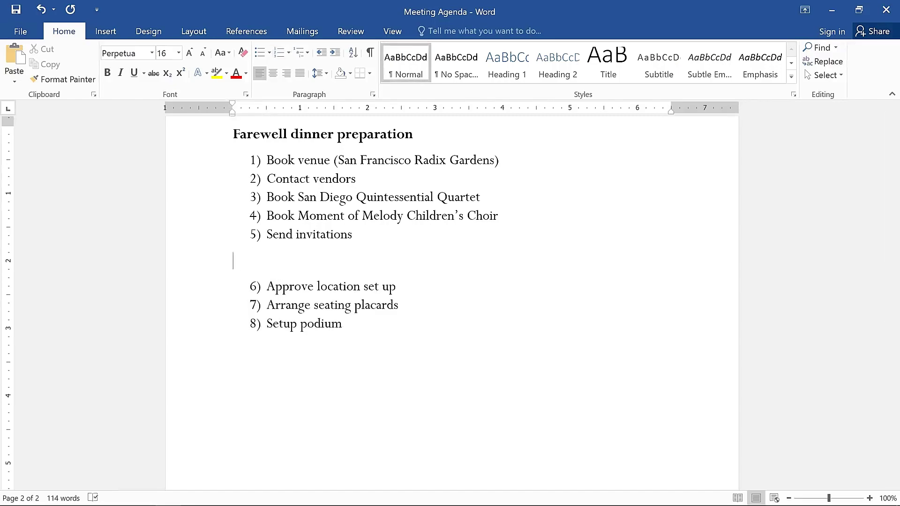
pyautogui.hotkey('ctrl', 'b')
pyautogui.write('Day of ')
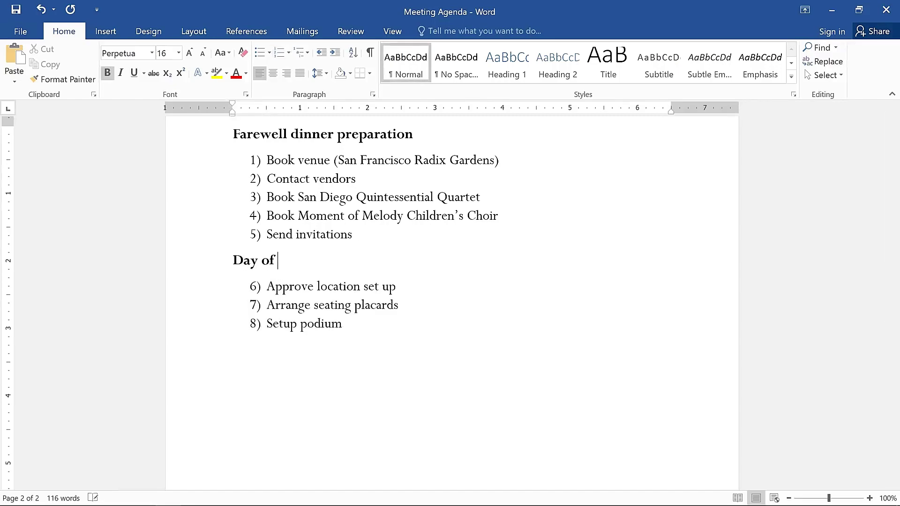
pyautogui.write('the dinner')
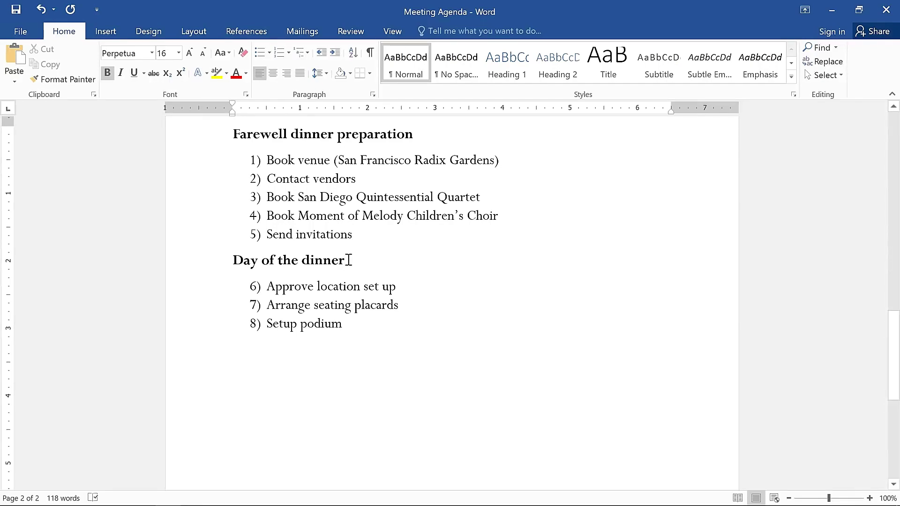
# Restart the numbering under "Day of the dinner" at 1, and set it back to continue from the preceding list
pyautogui.rightClick(252, 287)
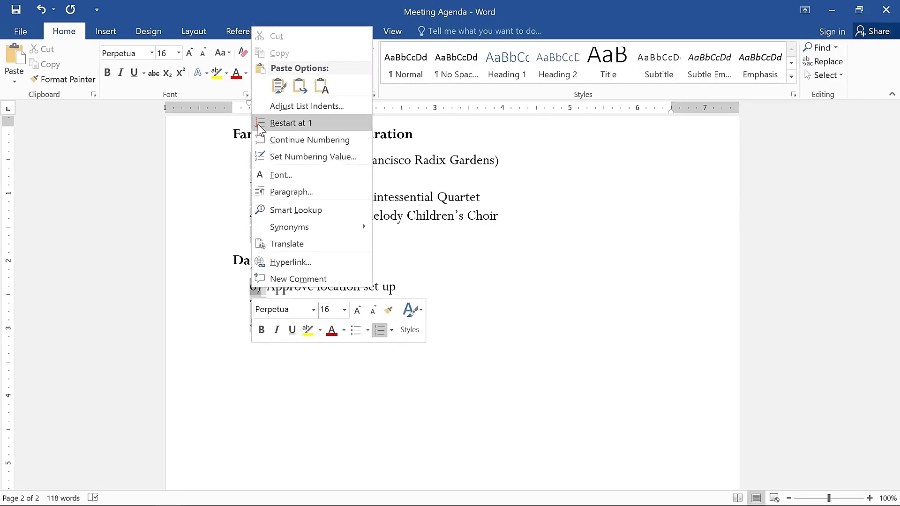
pyautogui.click(258, 125)
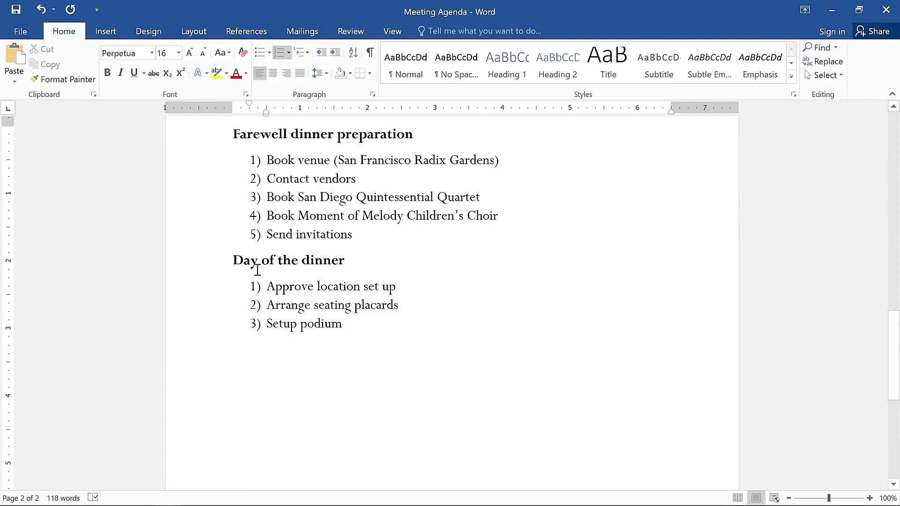
pyautogui.click(255, 285)
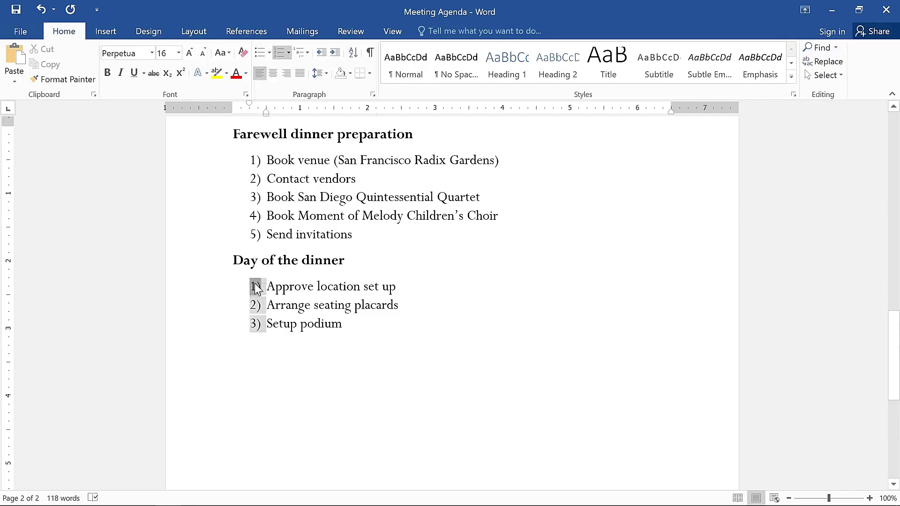
pyautogui.rightClick(256, 285)
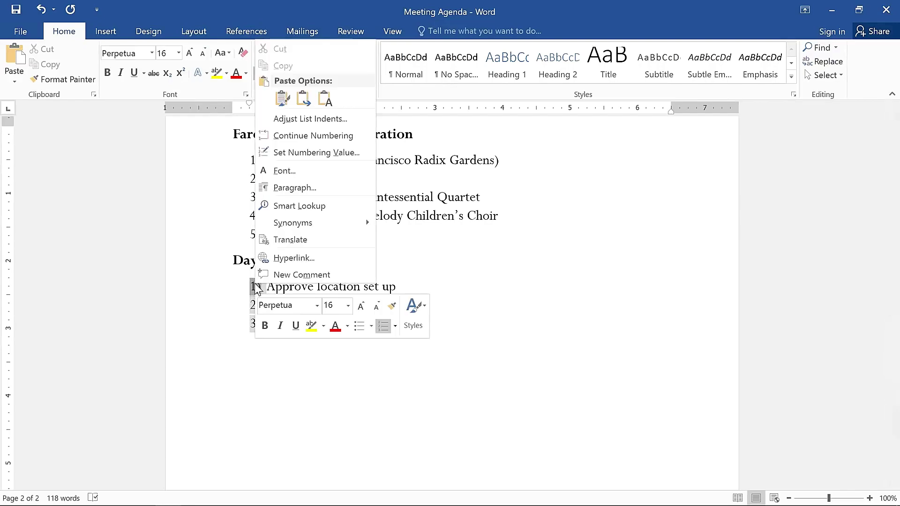
pyautogui.click(264, 136)
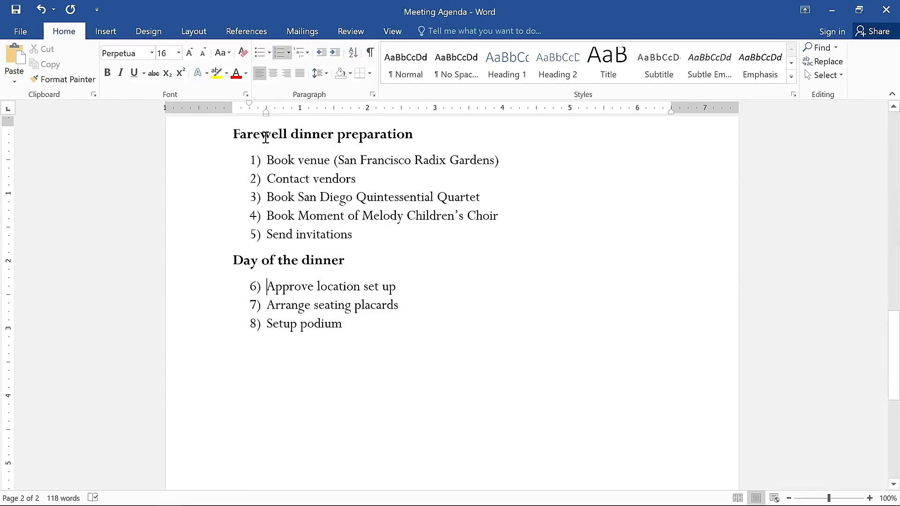
# Try adjusting the left indent of the whole Agenda list on page 1 and of its "News and events" item
pyautogui.scroll(1, 265, 137)
pyautogui.scroll(15, 265, 138)
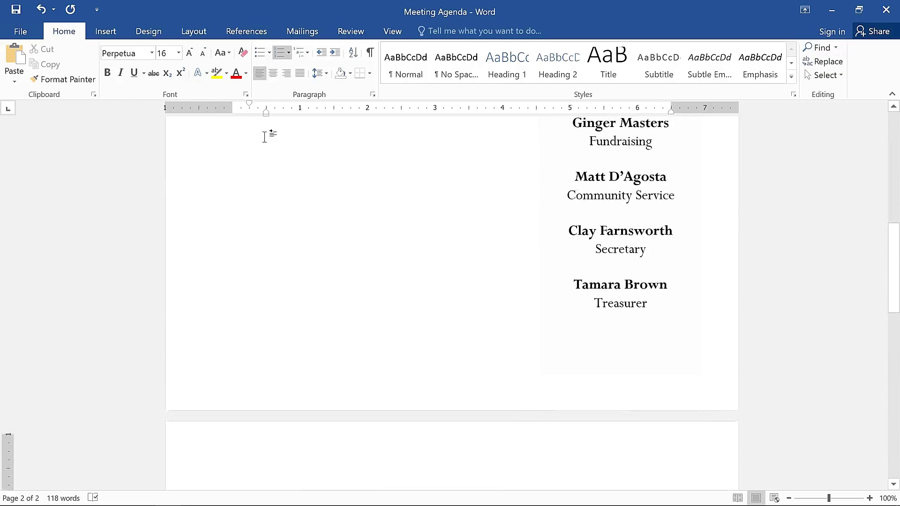
pyautogui.scroll(2, 265, 138)
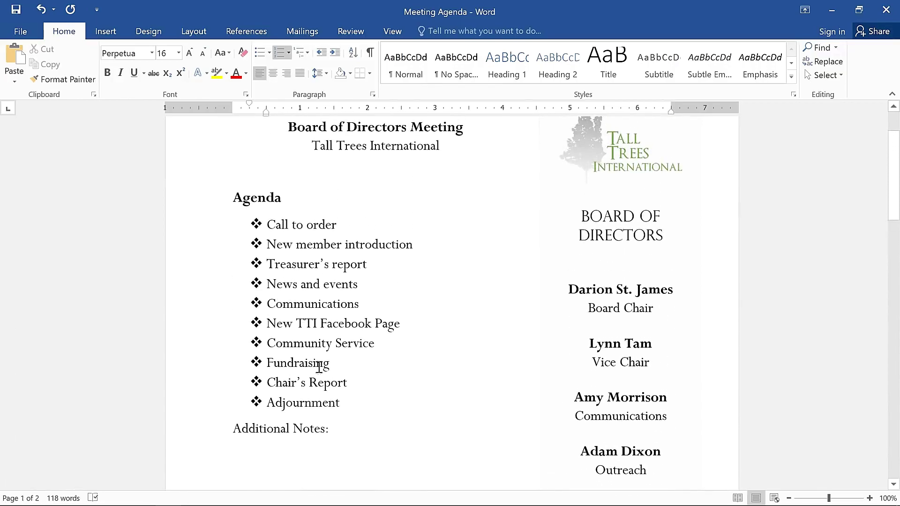
pyautogui.moveTo(342, 402); pyautogui.dragTo(271, 222)
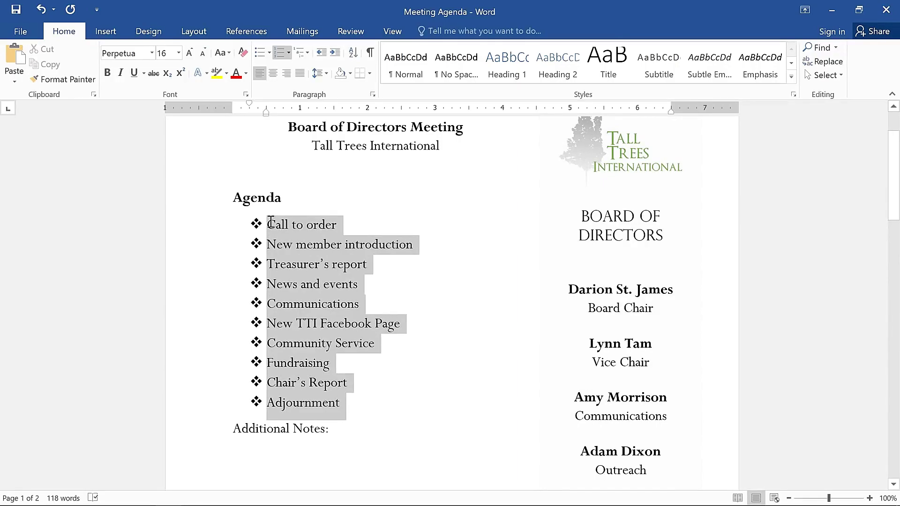
pyautogui.moveTo(271, 222); pyautogui.dragTo(271, 223)
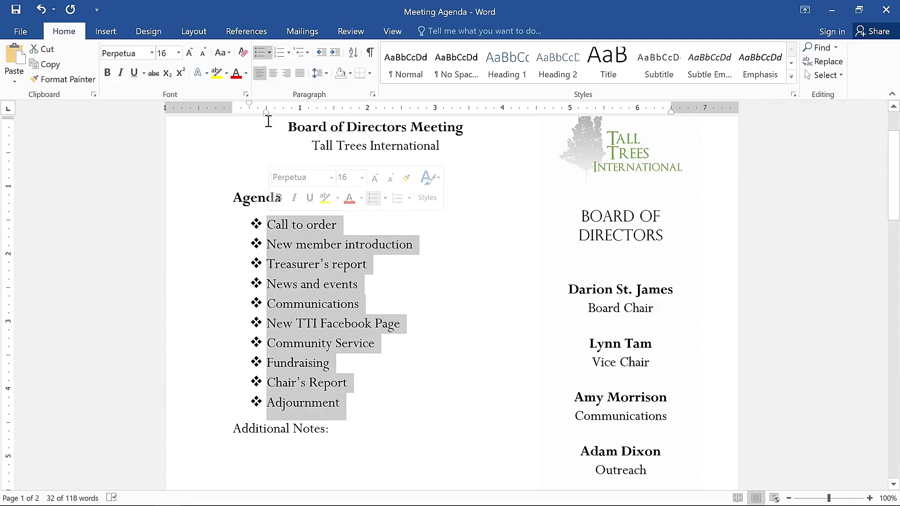
pyautogui.moveTo(267, 111)
pyautogui.mouseDown()
pyautogui.moveTo(320, 120)
pyautogui.moveTo(266, 134)
pyautogui.mouseUp()
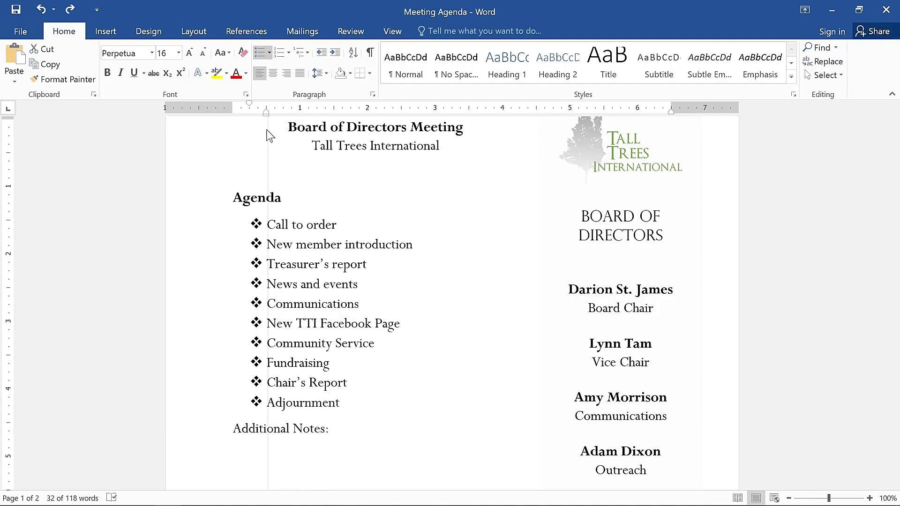
pyautogui.click(374, 285)
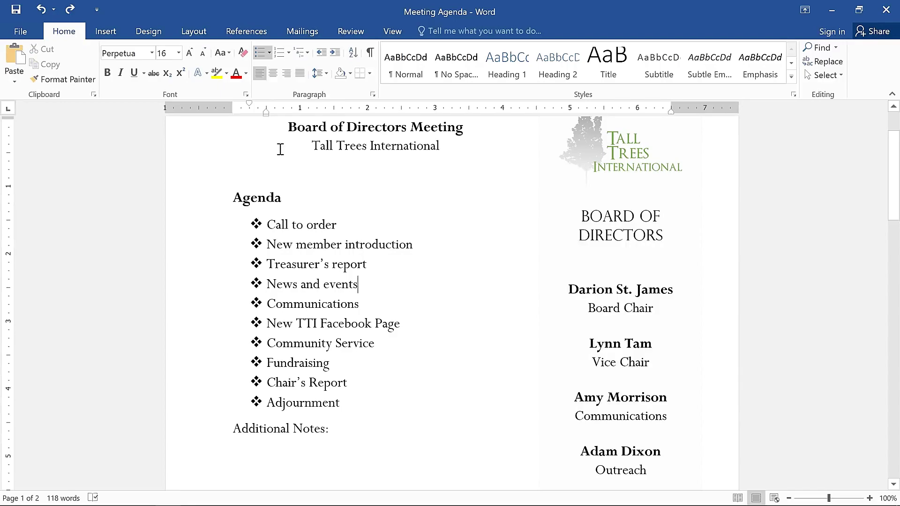
pyautogui.moveTo(266, 111)
pyautogui.mouseDown()
pyautogui.moveTo(316, 123)
pyautogui.moveTo(266, 123)
pyautogui.mouseUp()
# Select all the Agenda items and start defining a new symbol bullet for them
pyautogui.moveTo(338, 404); pyautogui.dragTo(221, 232)
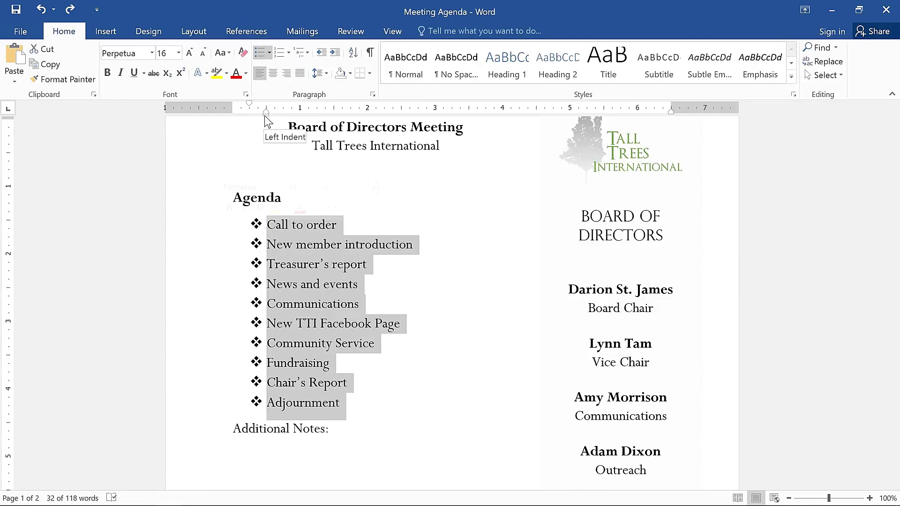
pyautogui.moveTo(266, 115)
pyautogui.mouseDown()
pyautogui.moveTo(331, 128)
pyautogui.moveTo(269, 128)
pyautogui.mouseUp()
pyautogui.click(269, 53)
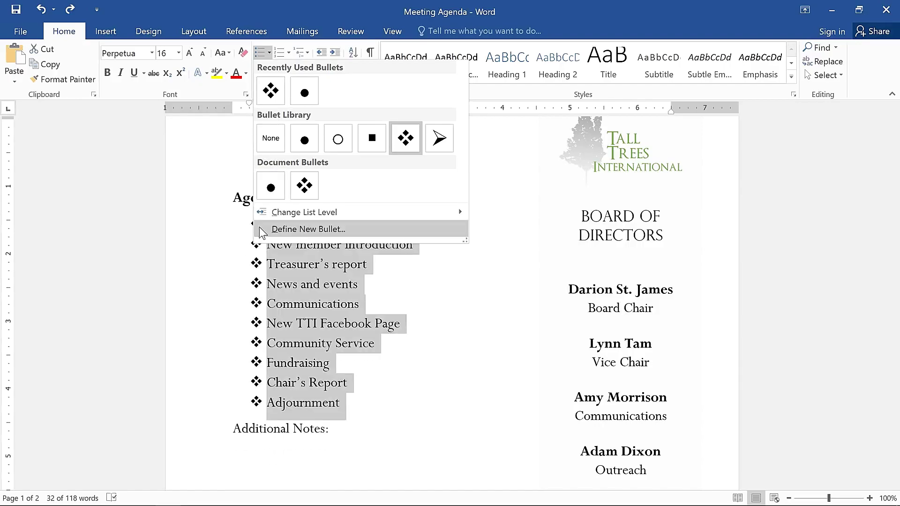
pyautogui.click(281, 230)
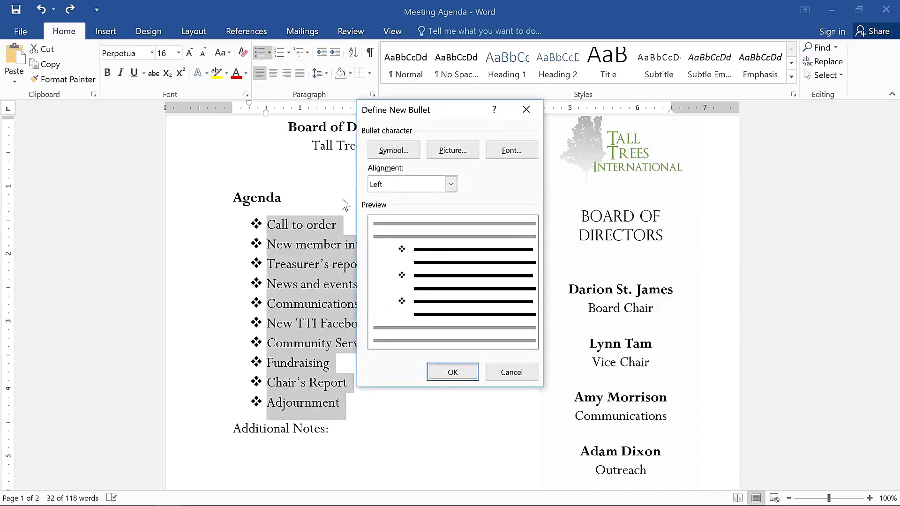
pyautogui.click(419, 156)
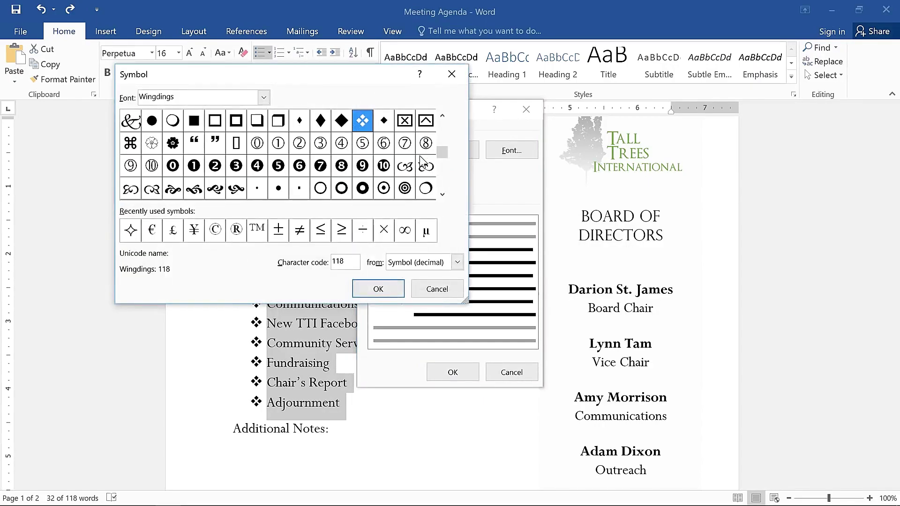
# Choose the thick ring symbol from the Wingdings font, character code 163, as the new bullet character
pyautogui.click(264, 97)
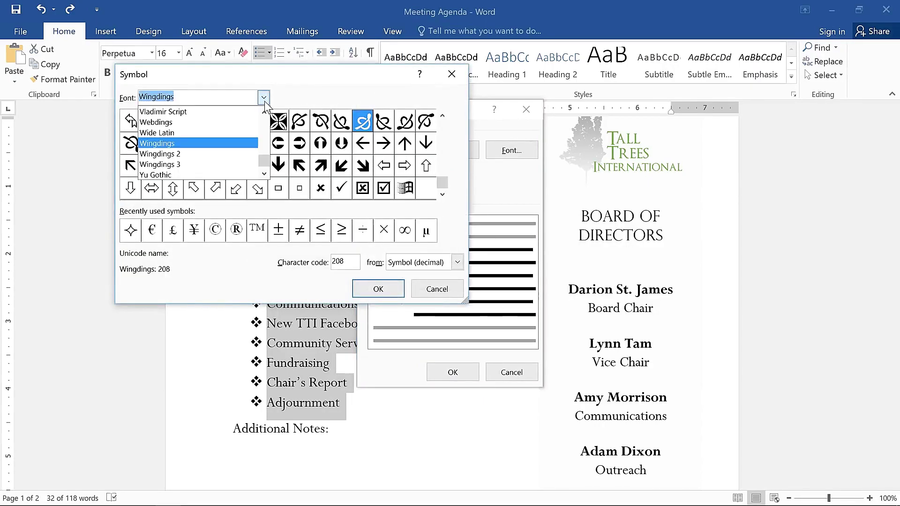
pyautogui.click(250, 142)
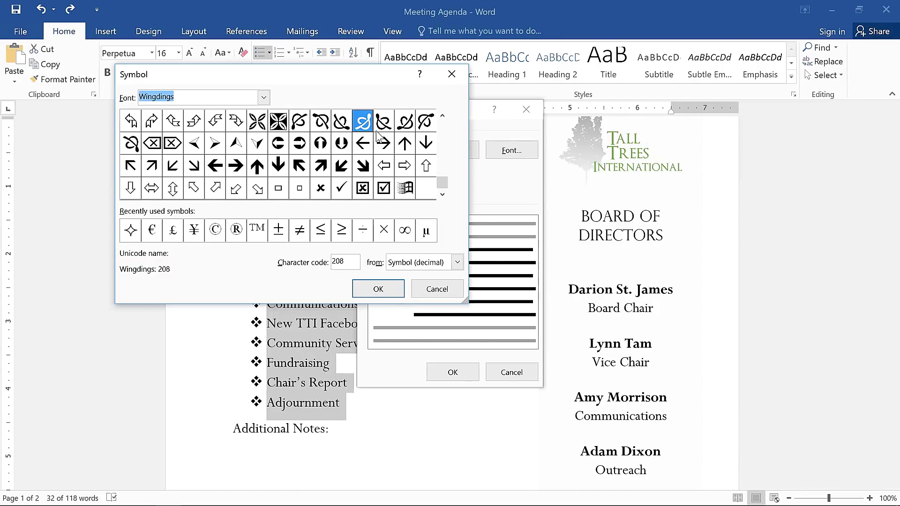
pyautogui.click(442, 115)
pyautogui.click(442, 115)
pyautogui.click(442, 115)
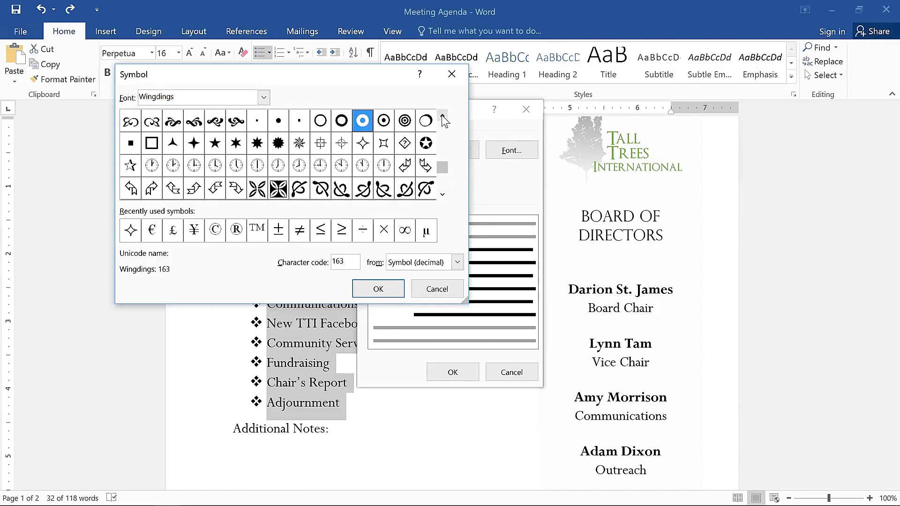
pyautogui.click(442, 115)
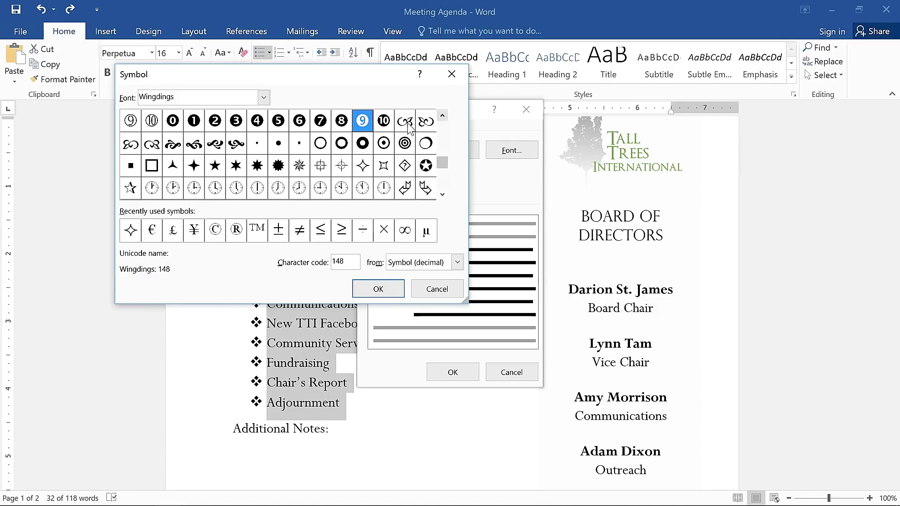
pyautogui.click(369, 148)
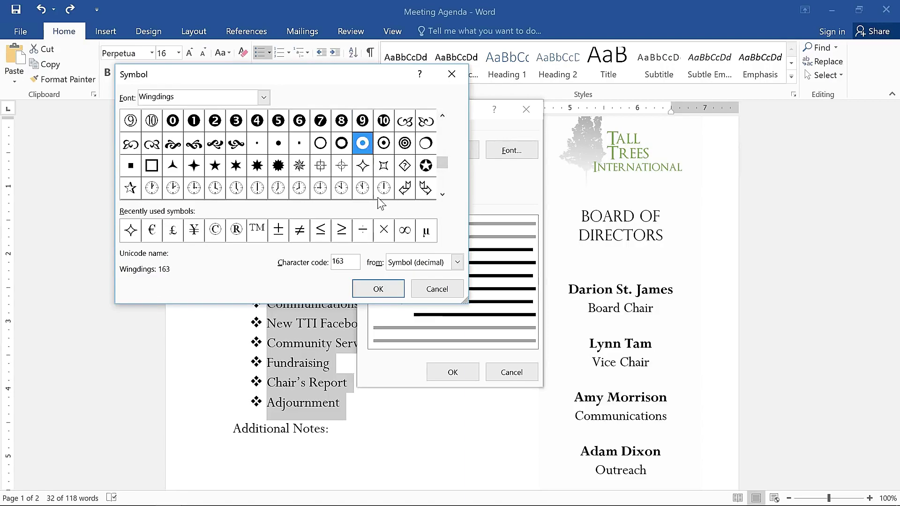
pyautogui.click(388, 287)
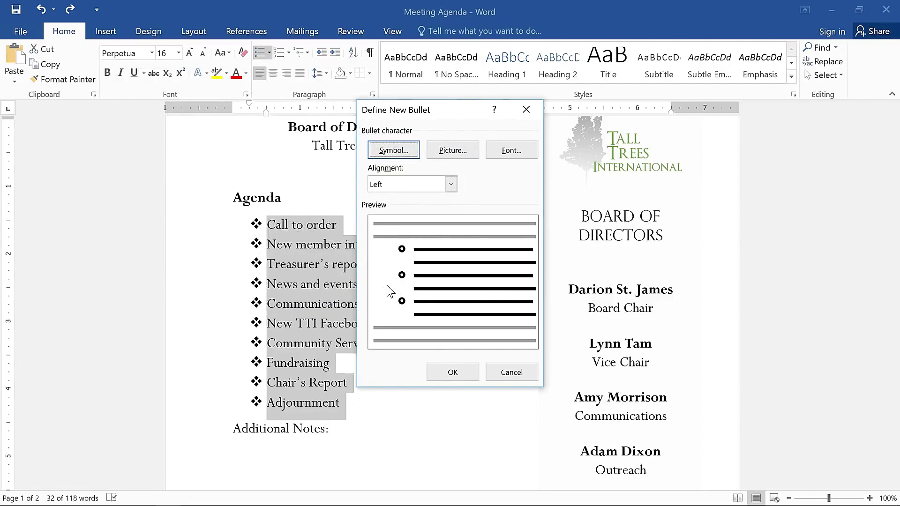
# Set the new ring bullet's font color to the theme green and apply the bullet to the selected Agenda items
pyautogui.click(486, 150)
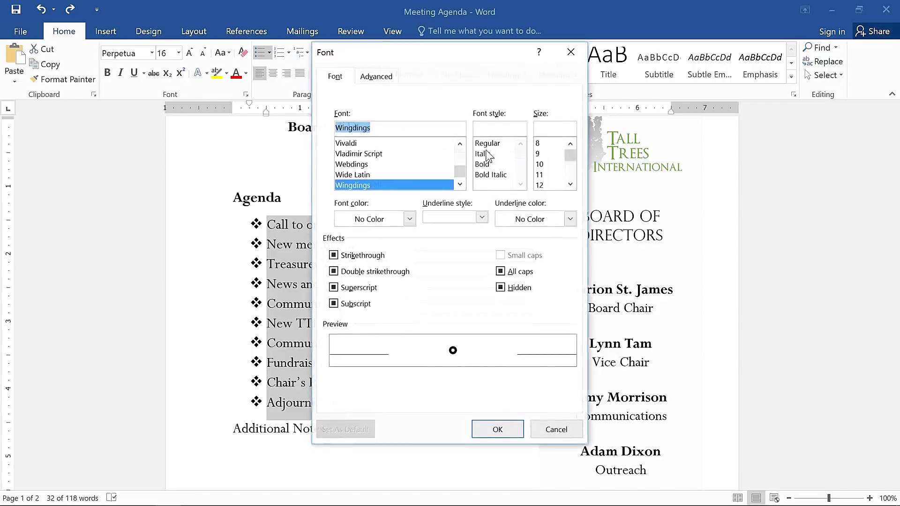
pyautogui.click(410, 219)
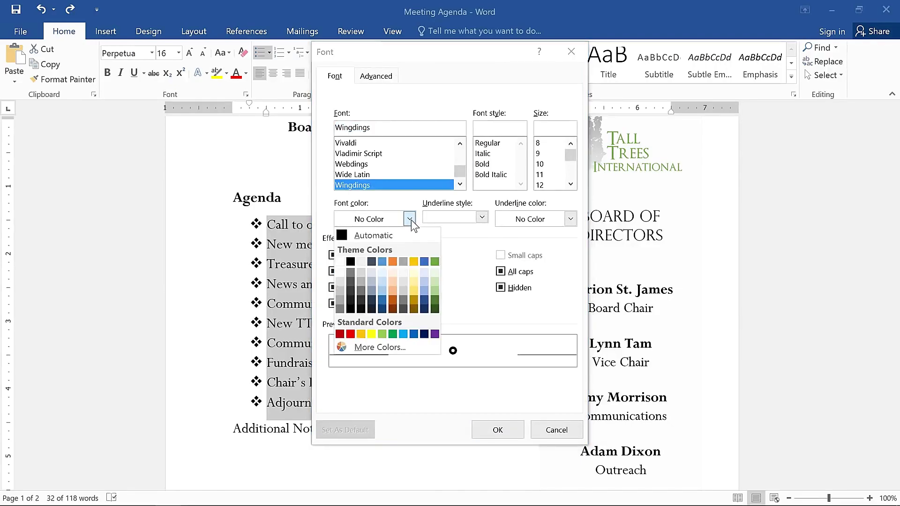
pyautogui.click(432, 263)
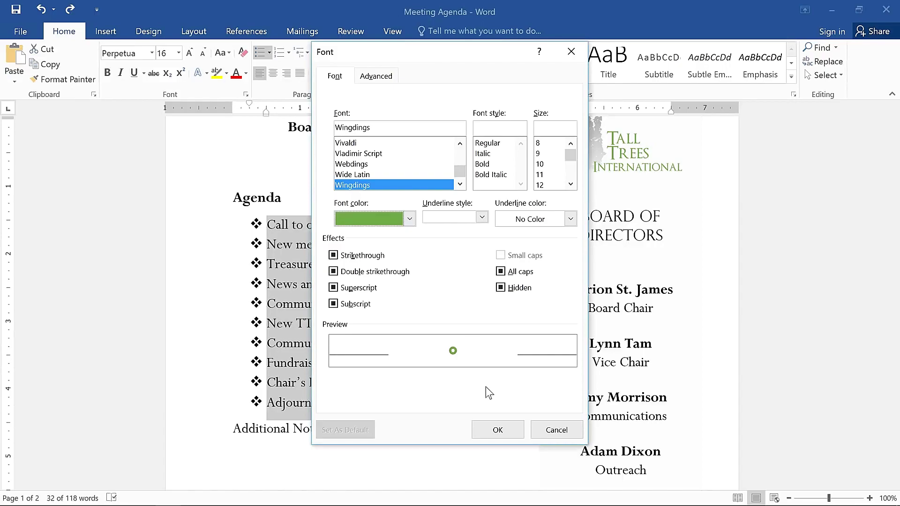
pyautogui.click(491, 427)
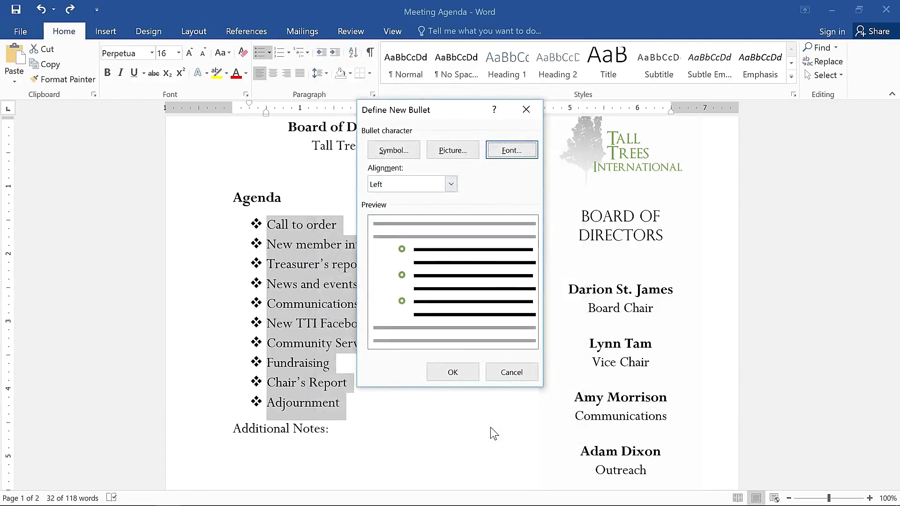
pyautogui.click(475, 371)
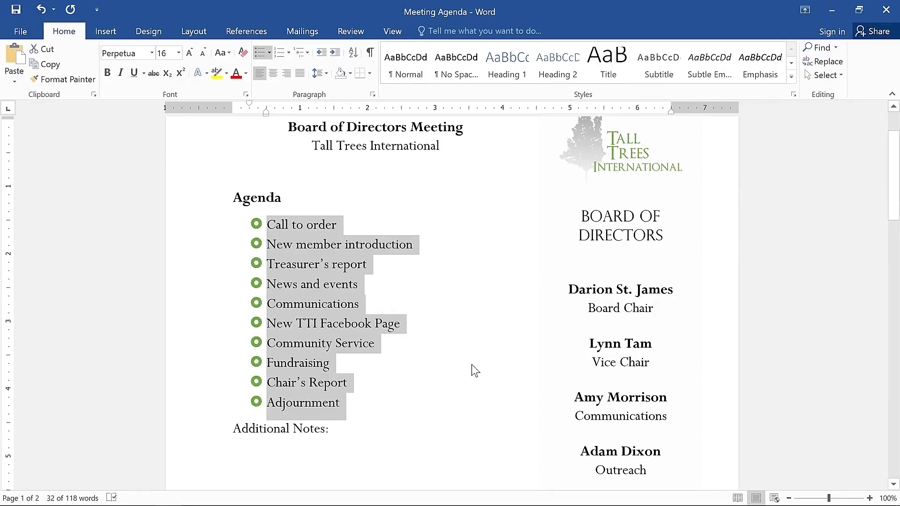
# Add second-level items "Announce Chair's Retirement", "Farewell dinner" and "Oak Park Dedication" under "News and events" in the Agenda list
pyautogui.click(372, 285)
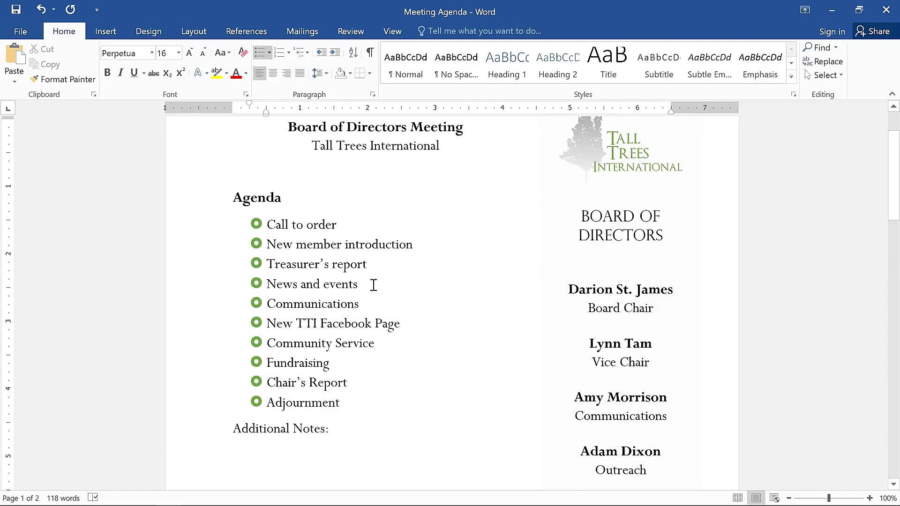
pyautogui.press('Return')
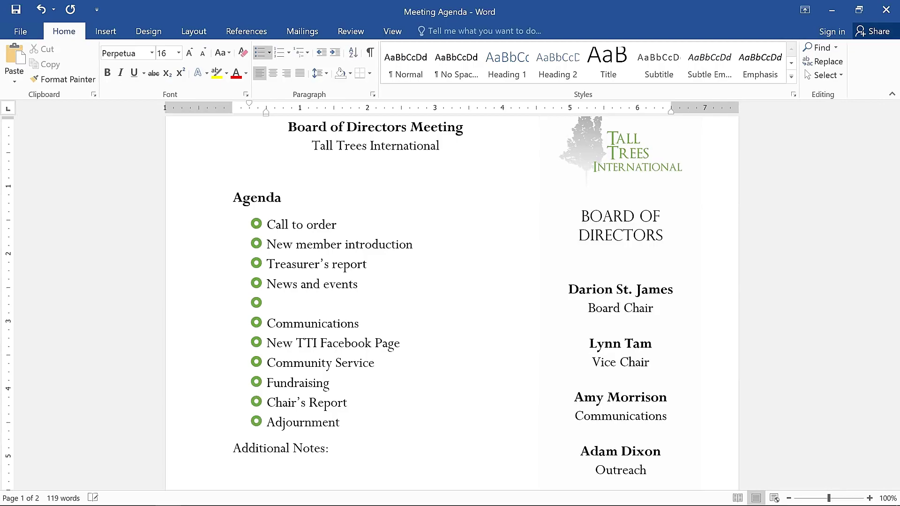
pyautogui.press('Tab')
pyautogui.write("Announce Chair's Retirement")
pyautogui.press('Return')
pyautogui.write('Farewell dinner')
pyautogui.press('Return')
pyautogui.write('Oak Park D')
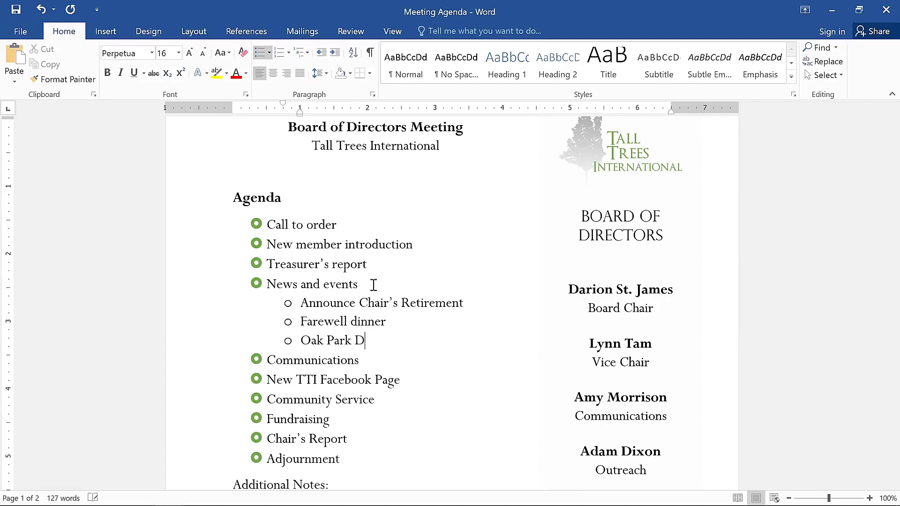
pyautogui.write('edication')
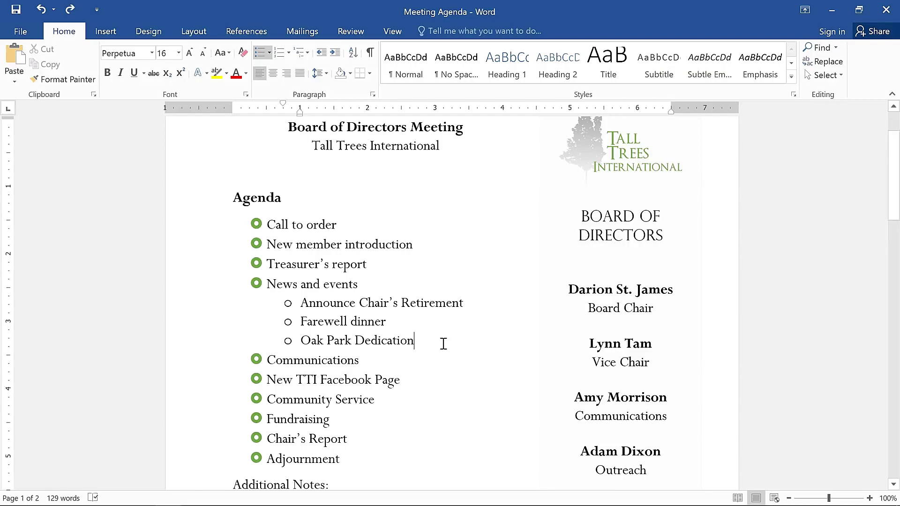
# Demote "Farewell dinner" to the third list level, one level below "Announce Chair's Retirement"
pyautogui.click(300, 323)
pyautogui.press('Tab')
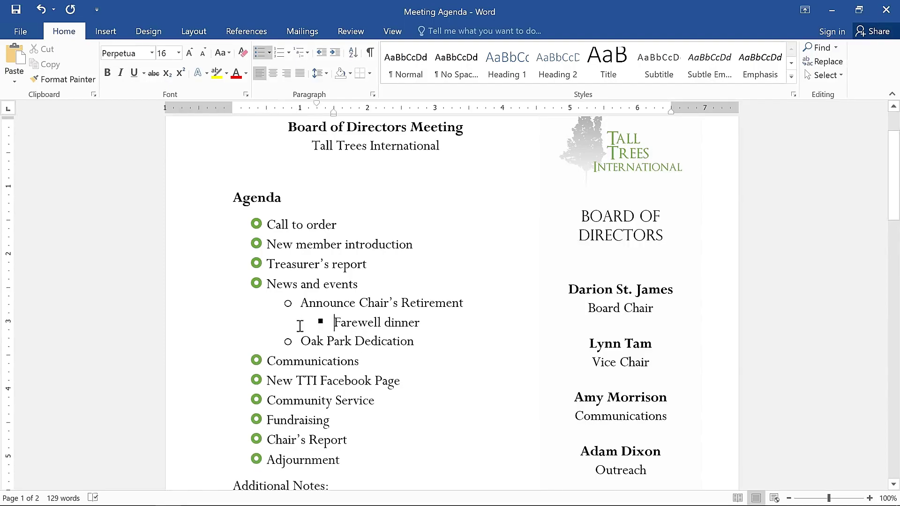
pyautogui.press('Tab')
pyautogui.press('Tab')
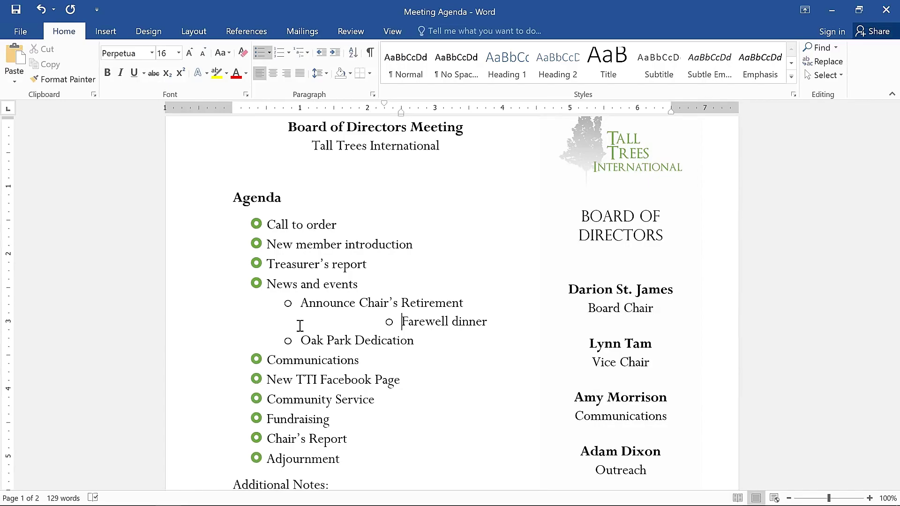
pyautogui.hotkey('shift', 'Tab')
pyautogui.hotkey('shift', 'Tab')
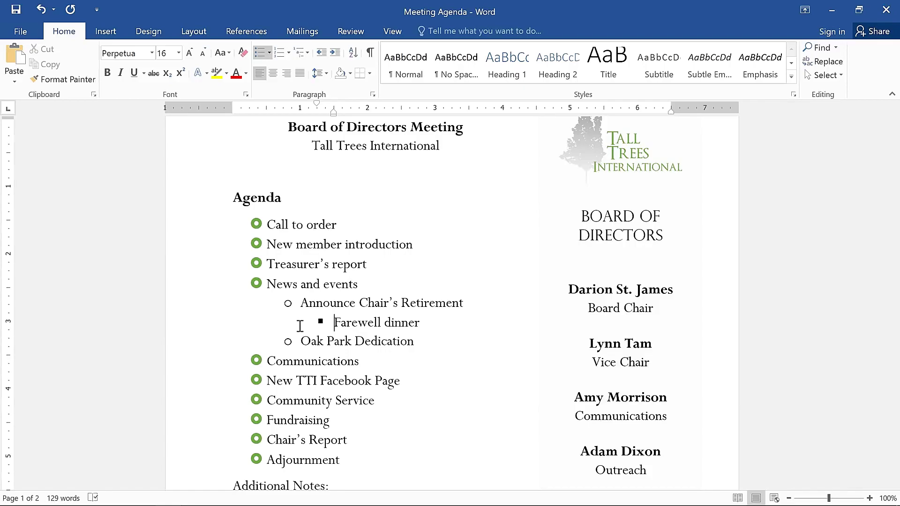
# Change the bullets of the second-level items under "News and events" to the four-diamond symbol
pyautogui.click(293, 304)
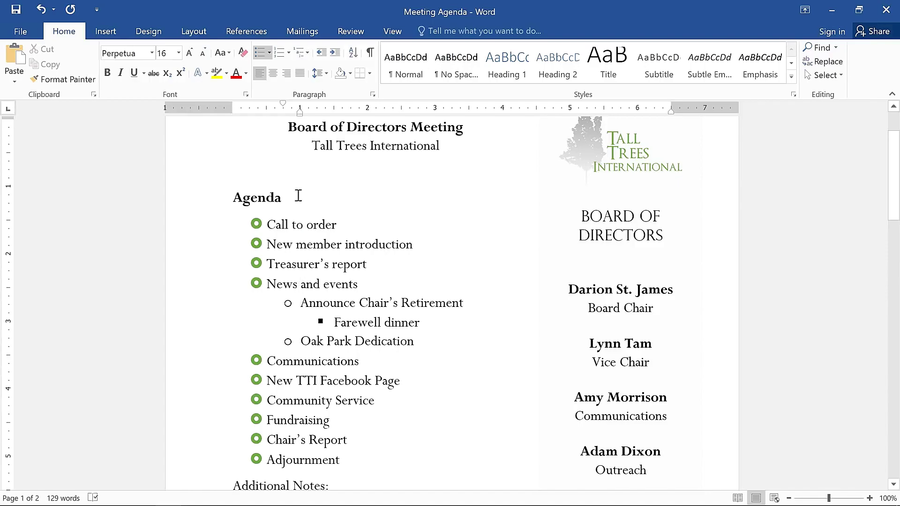
pyautogui.click(270, 53)
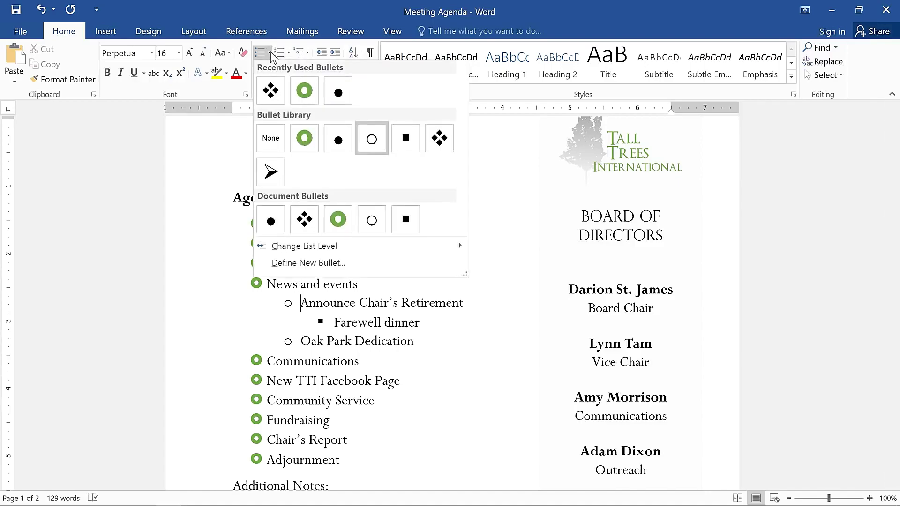
pyautogui.click(438, 138)
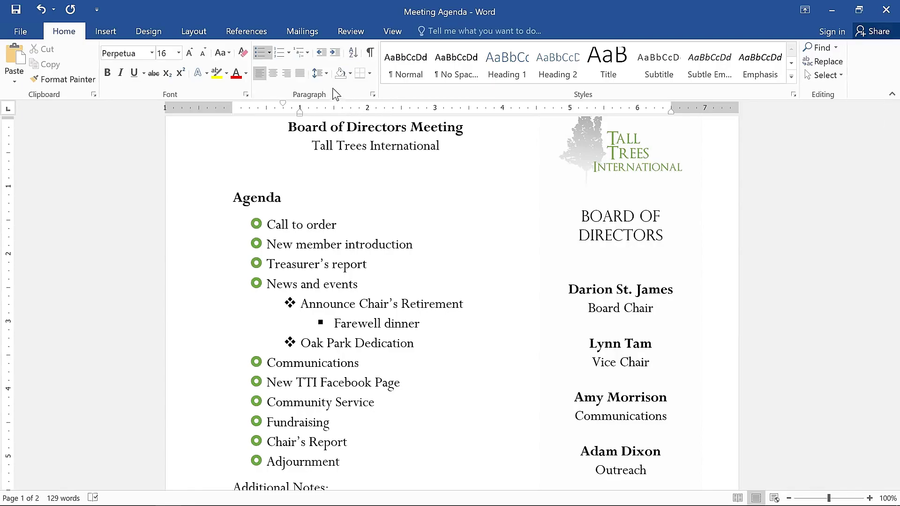
# Convert the whole Agenda list to the multilevel numbering style 1), a), i)
pyautogui.click(308, 55)
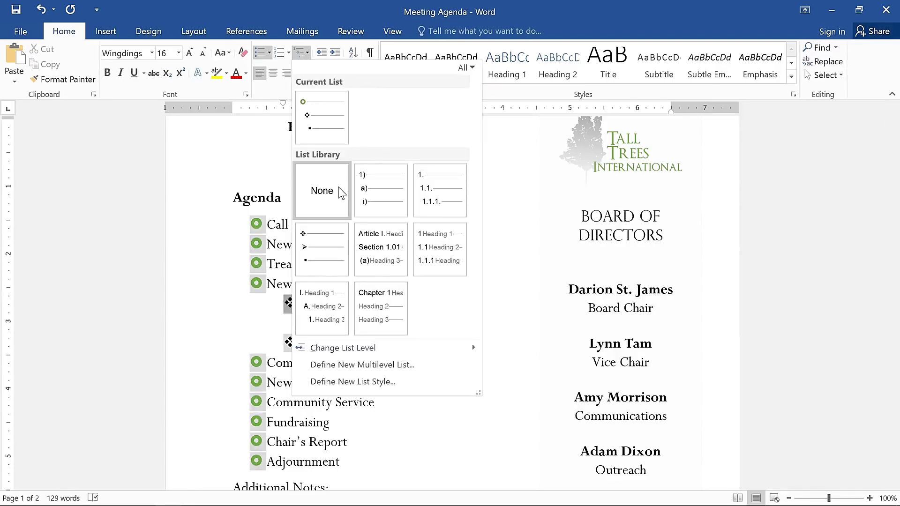
pyautogui.moveTo(345, 305)
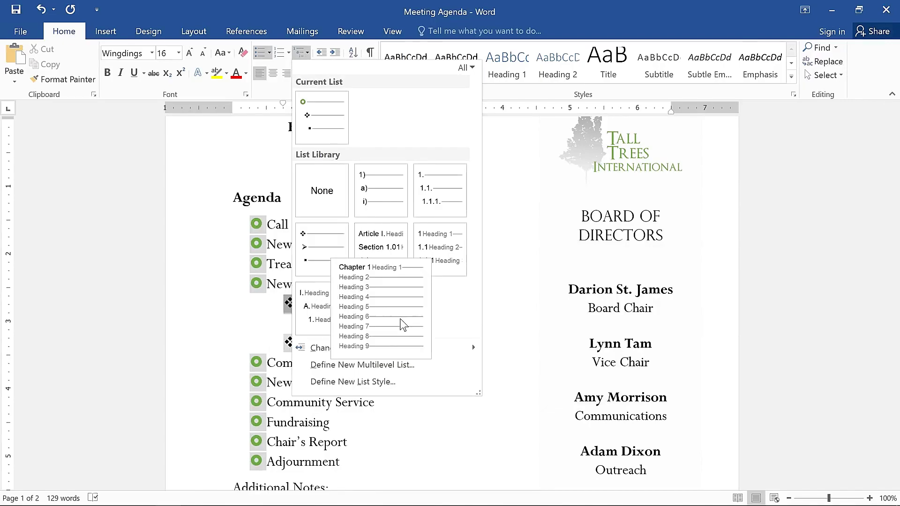
pyautogui.click(380, 184)
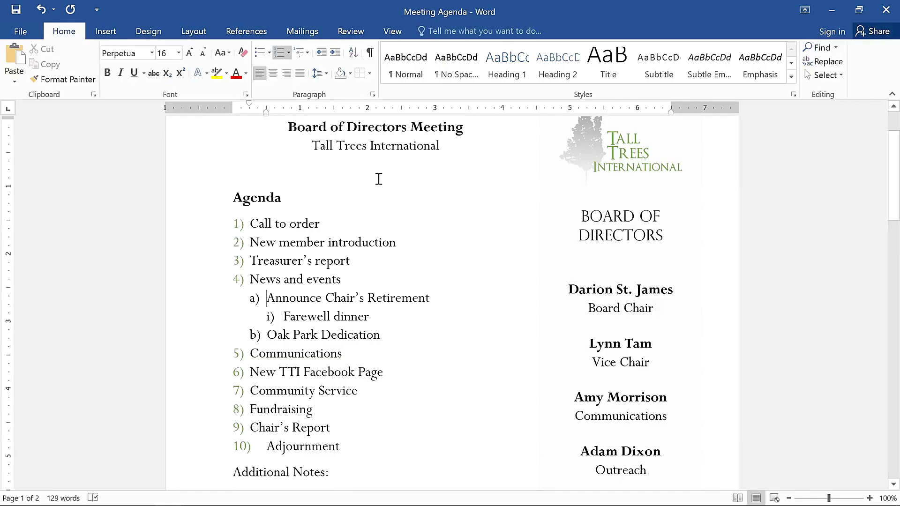